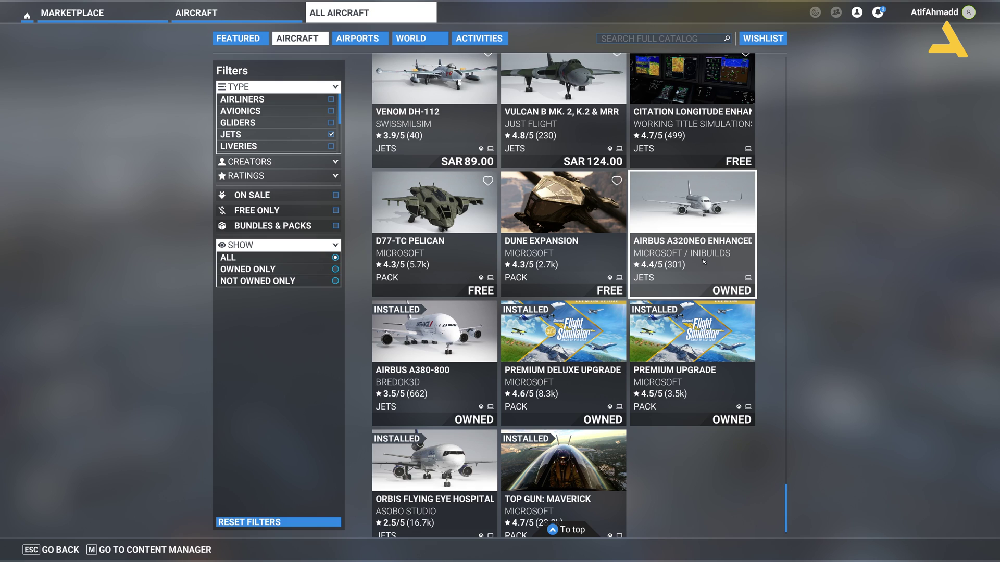
Open the Airbus A320neo Enhanced product page from its Marketplace tile
left_click(704, 262)
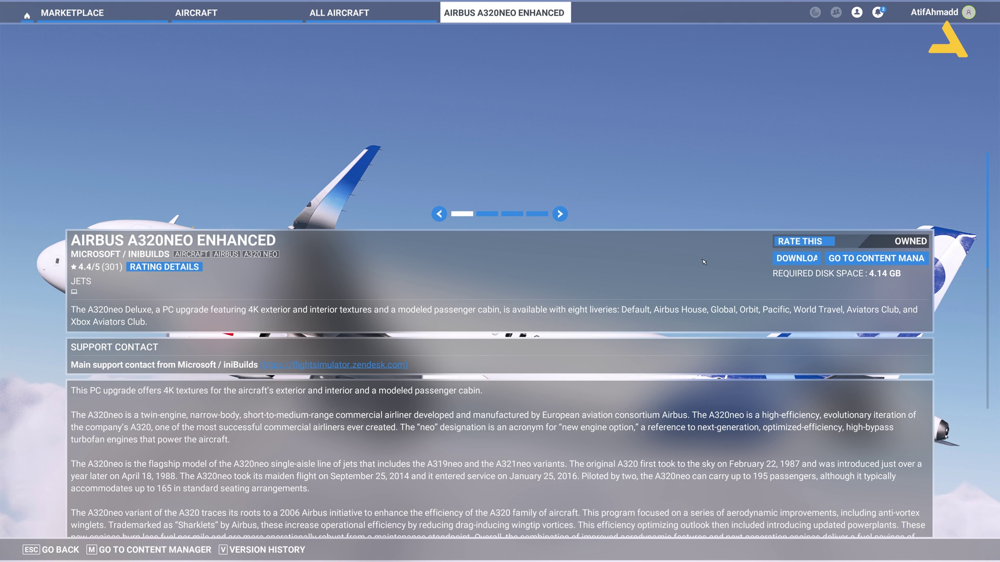
scroll(649, 323, "down", 5)
scroll(648, 322, "down", 5)
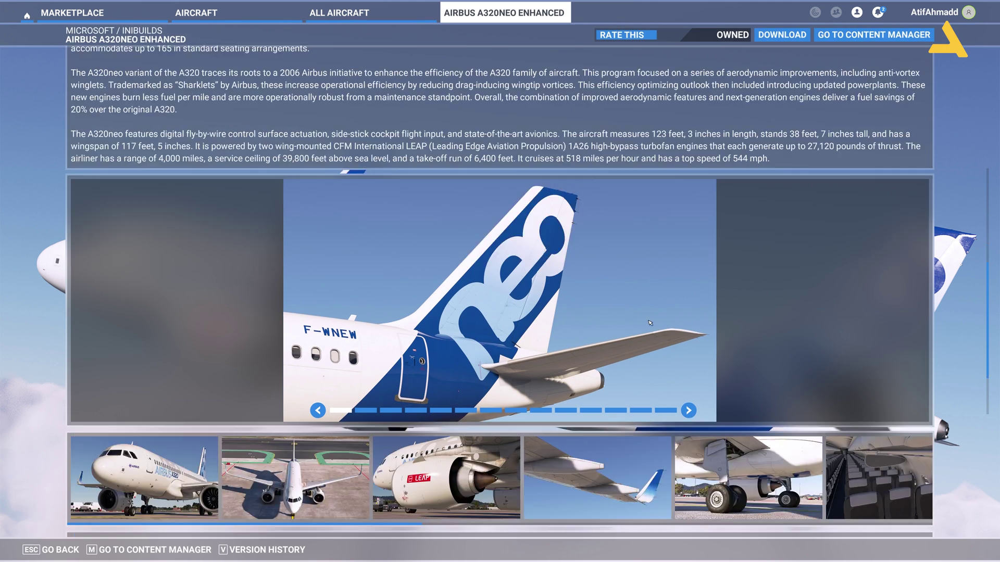
scroll(648, 323, "down", 1)
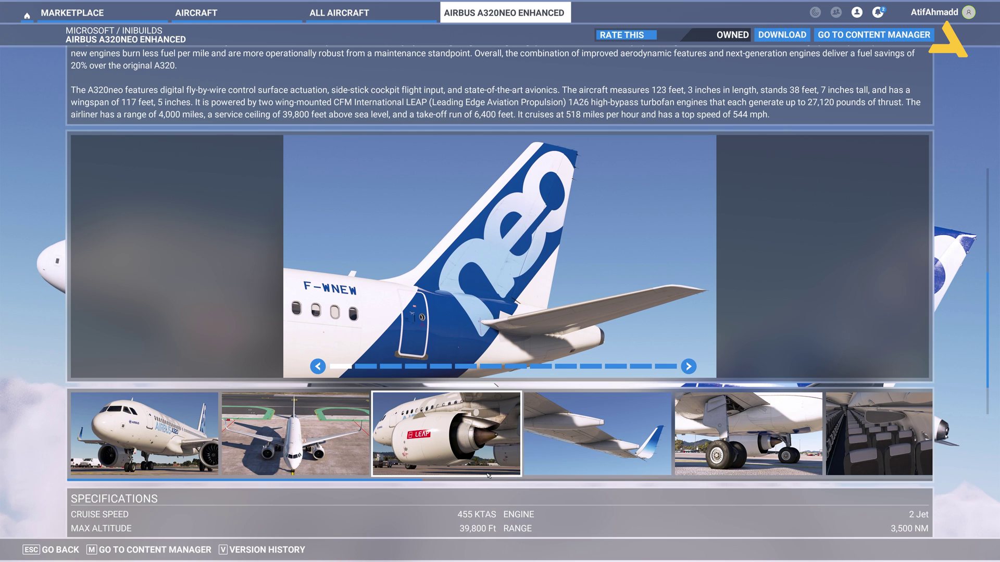
scroll(547, 478, "down", 3)
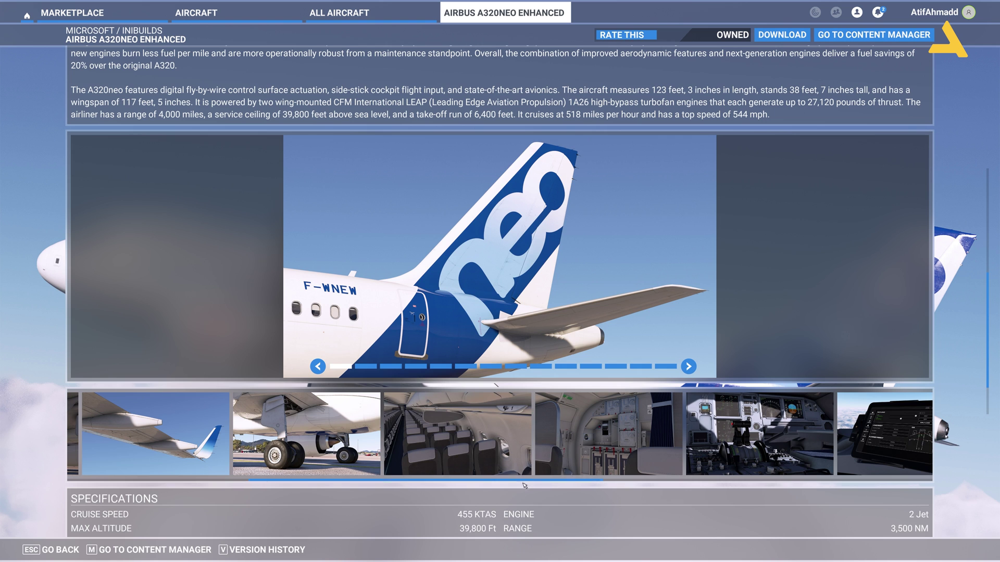
mouse_move(523, 483)
left_mouse_down()
mouse_move(871, 489)
mouse_move(245, 461)
left_mouse_up()
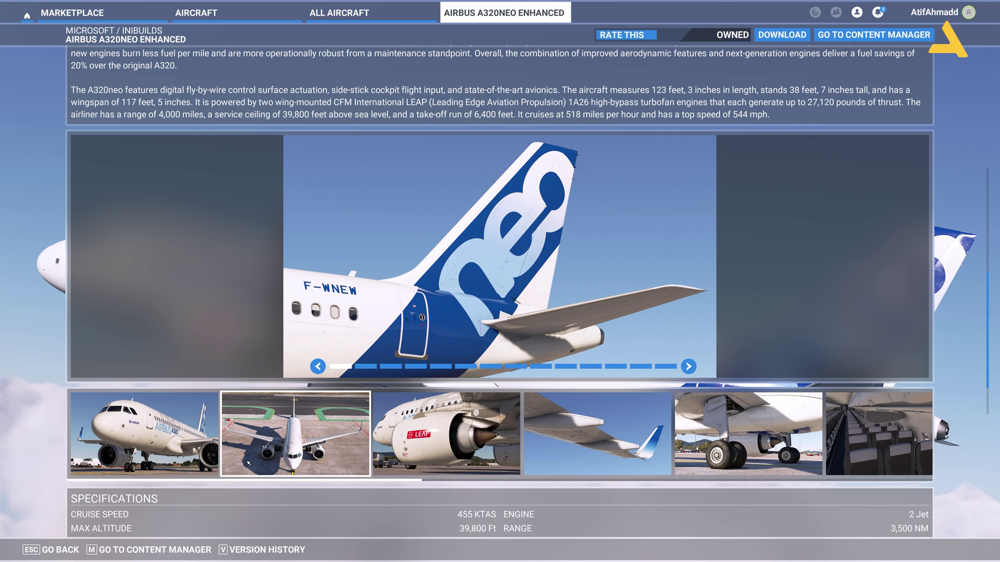
scroll(656, 230, "up", 5)
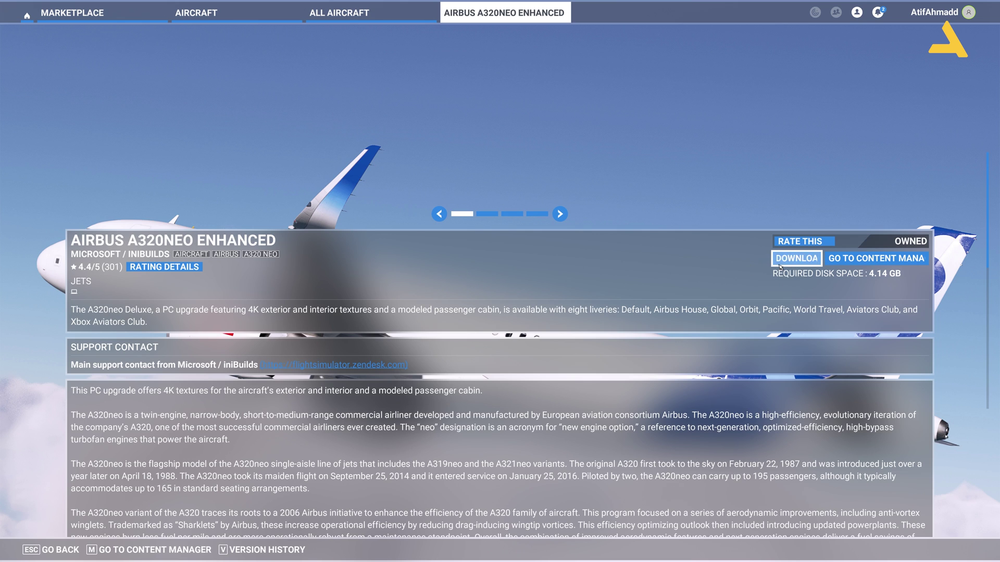
Download the A320neo Enhanced package and its remaining update until nothing is pending
left_click(777, 262)
left_click(797, 259)
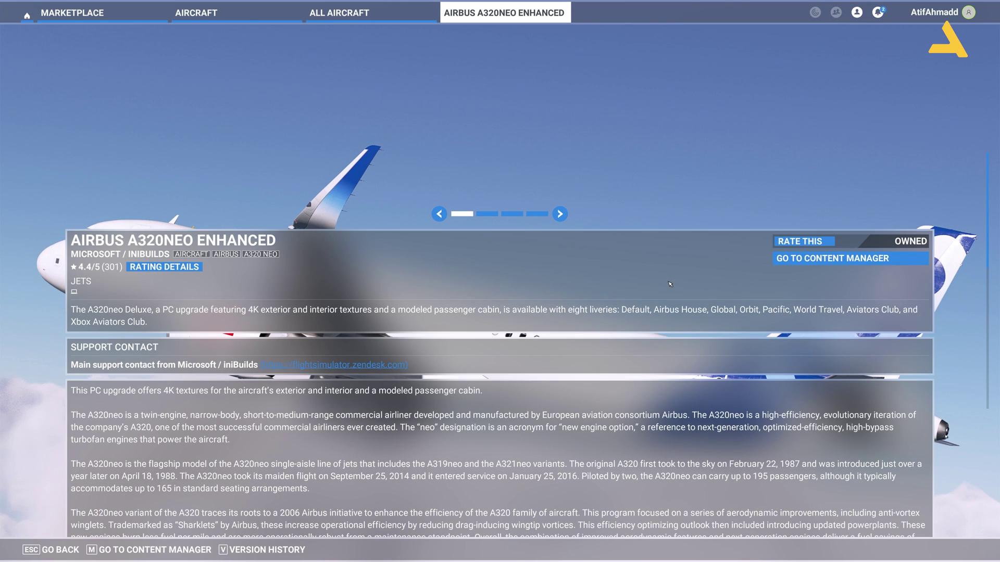
scroll(538, 419, "down", 1)
scroll(537, 419, "down", 3)
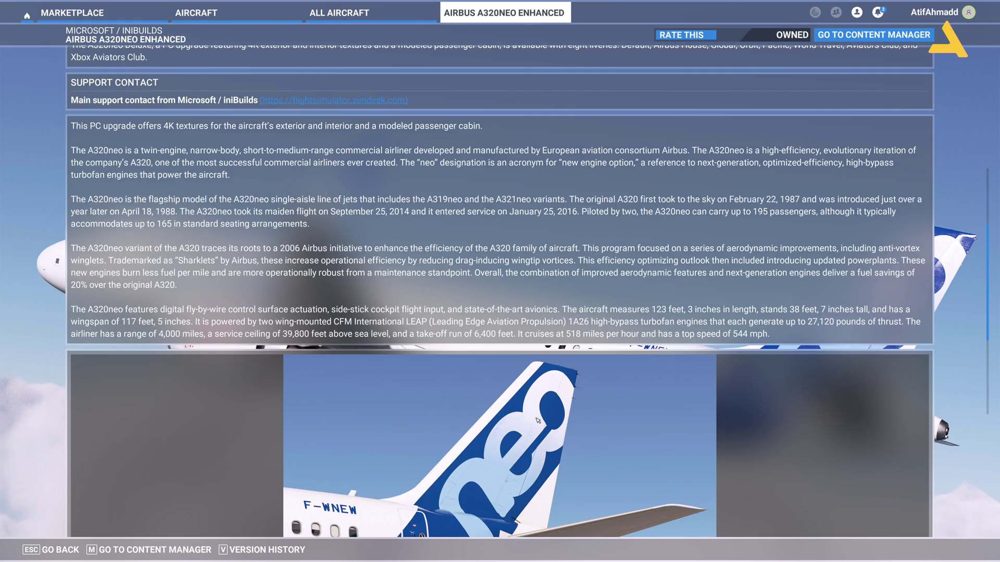
scroll(537, 419, "down", 5)
scroll(537, 419, "down", 2)
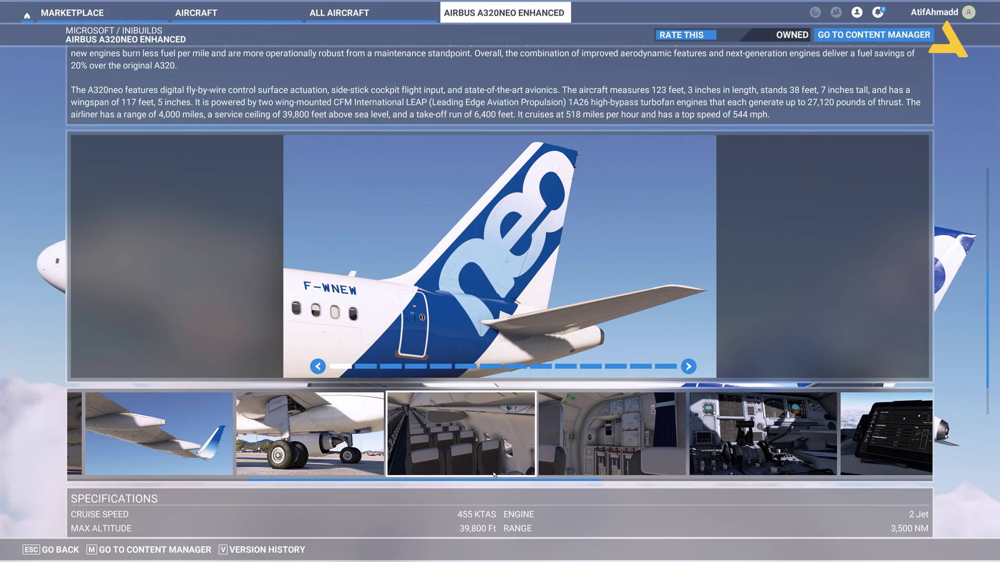
scroll(542, 434, "down", 2)
scroll(543, 437, "down", 3)
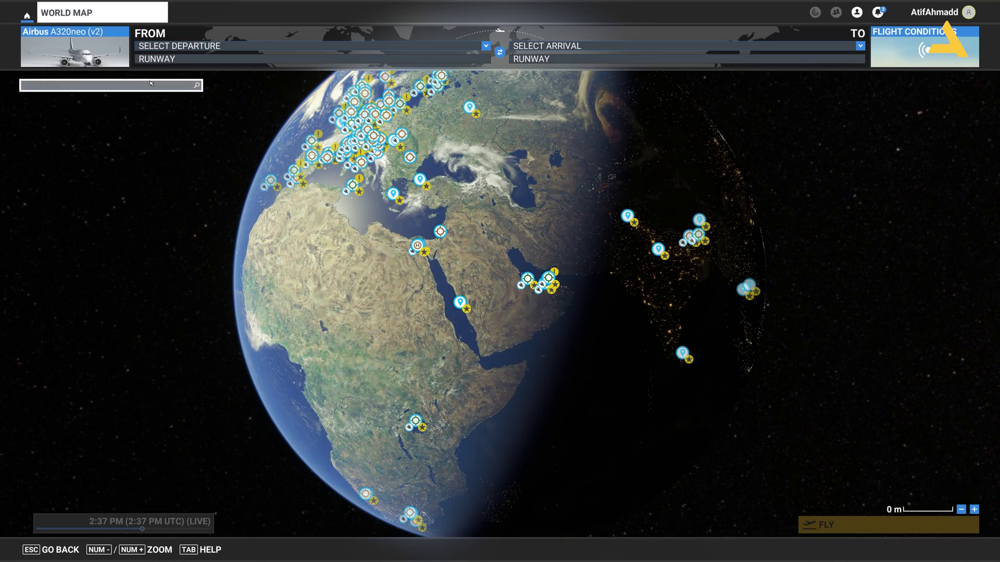
Browse the 69-aircraft Aircraft Selection grid from the World Map and start a name search
left_click(123, 64)
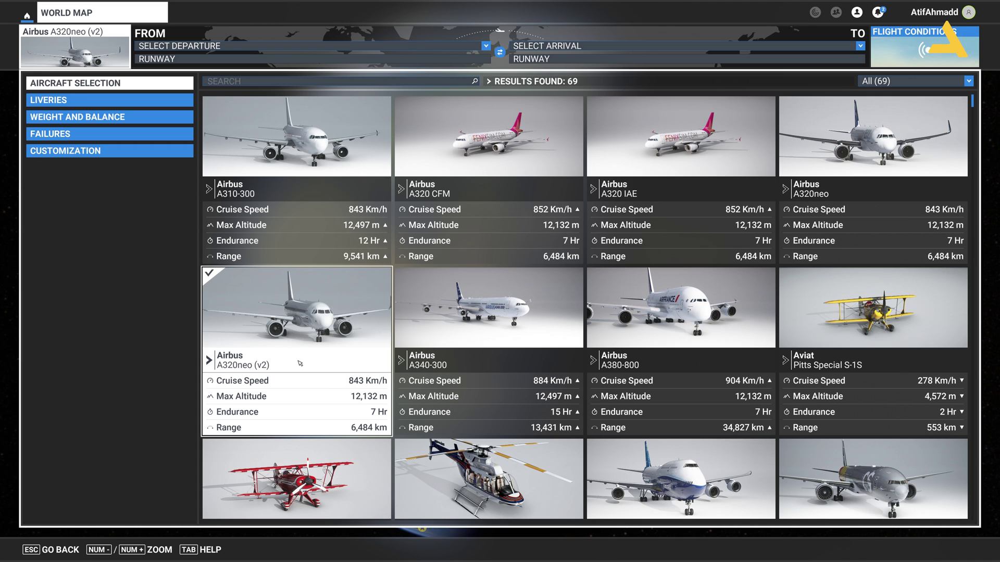
scroll(302, 358, "down", 2)
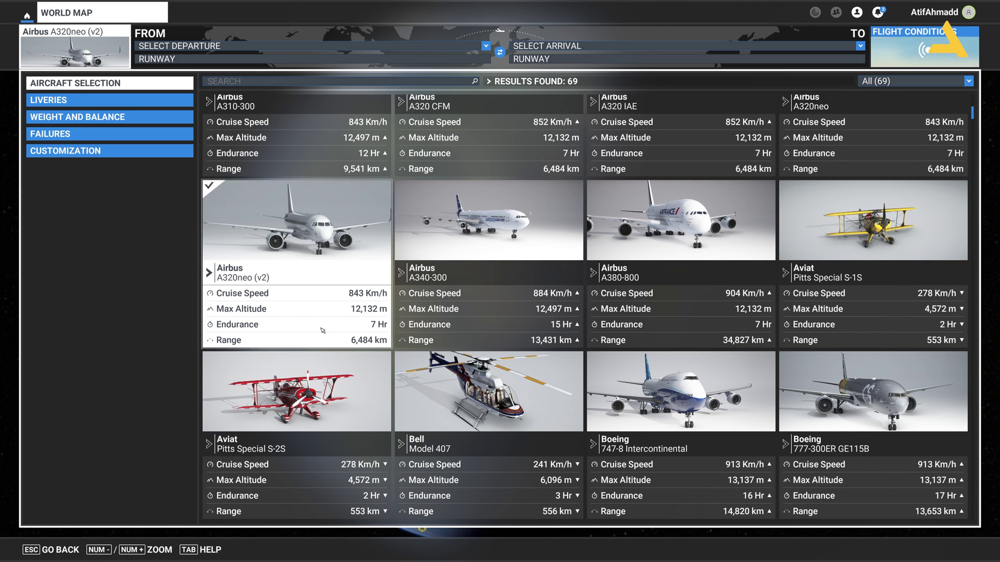
scroll(321, 320, "down", 3)
scroll(322, 321, "down", 2)
scroll(321, 321, "down", 3)
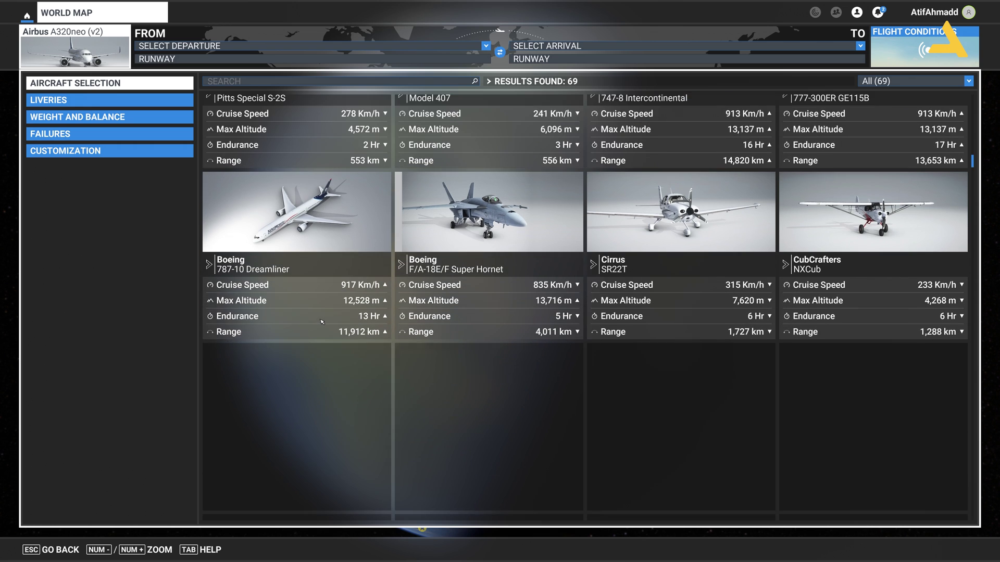
scroll(321, 321, "down", 3)
scroll(322, 321, "down", 3)
scroll(321, 322, "down", 1)
scroll(321, 320, "down", 2)
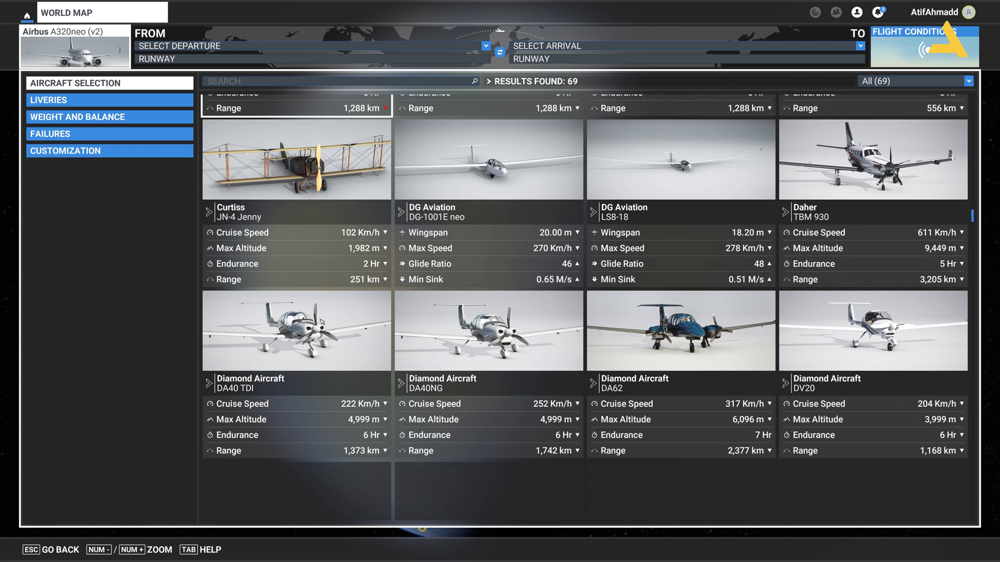
scroll(320, 321, "down", 3)
scroll(320, 321, "down", 3)
scroll(321, 320, "down", 2)
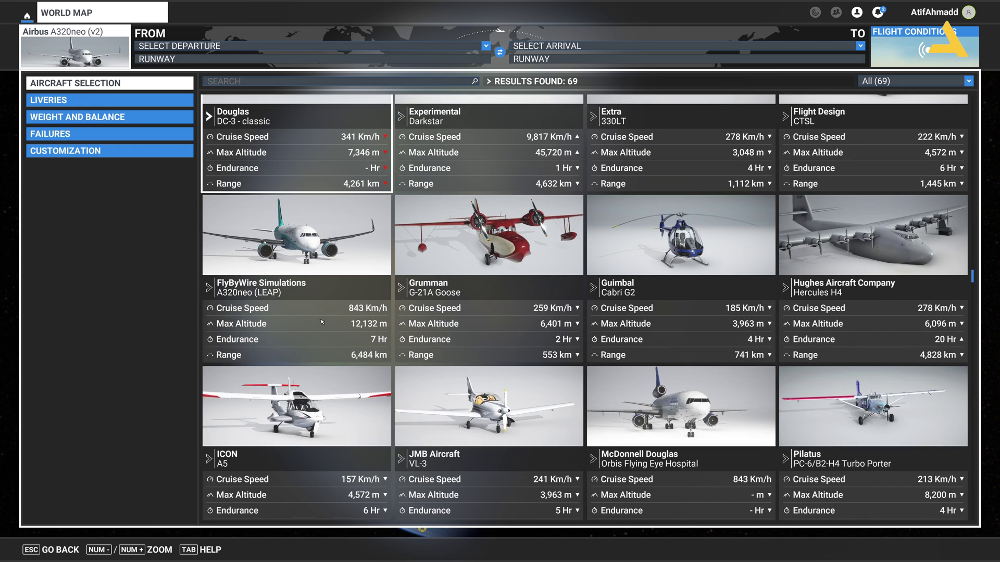
scroll(321, 321, "down", 3)
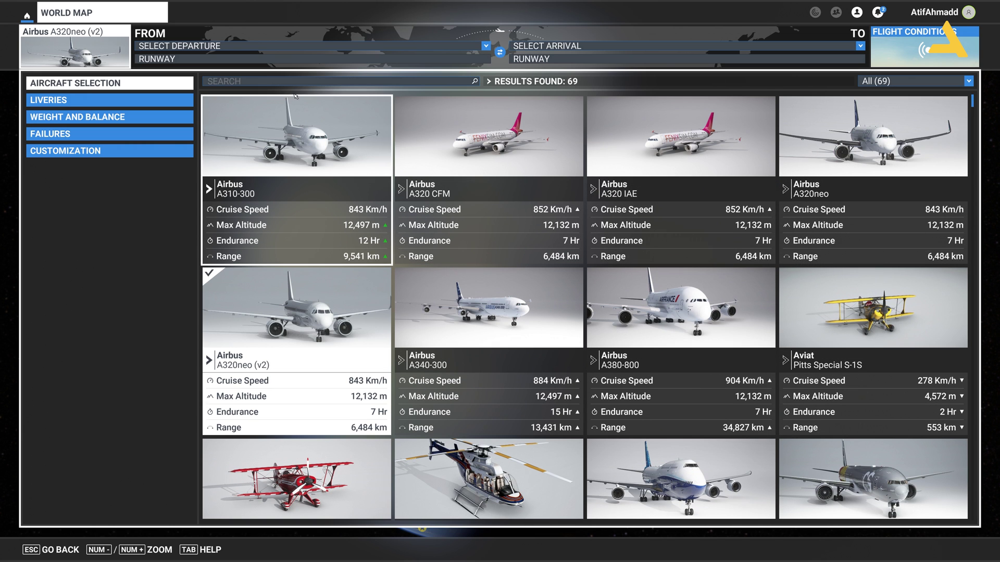
left_click(291, 81)
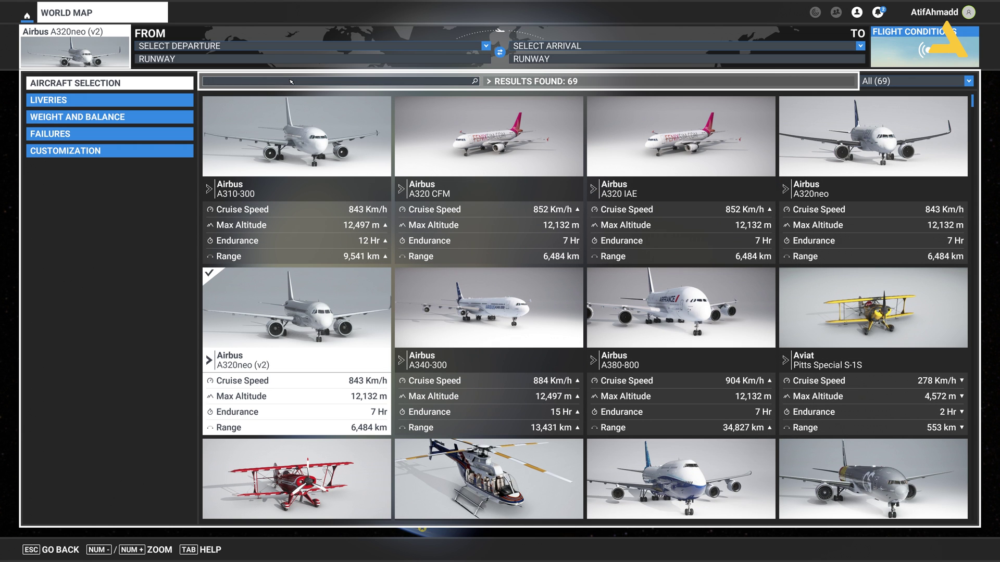
type("A")
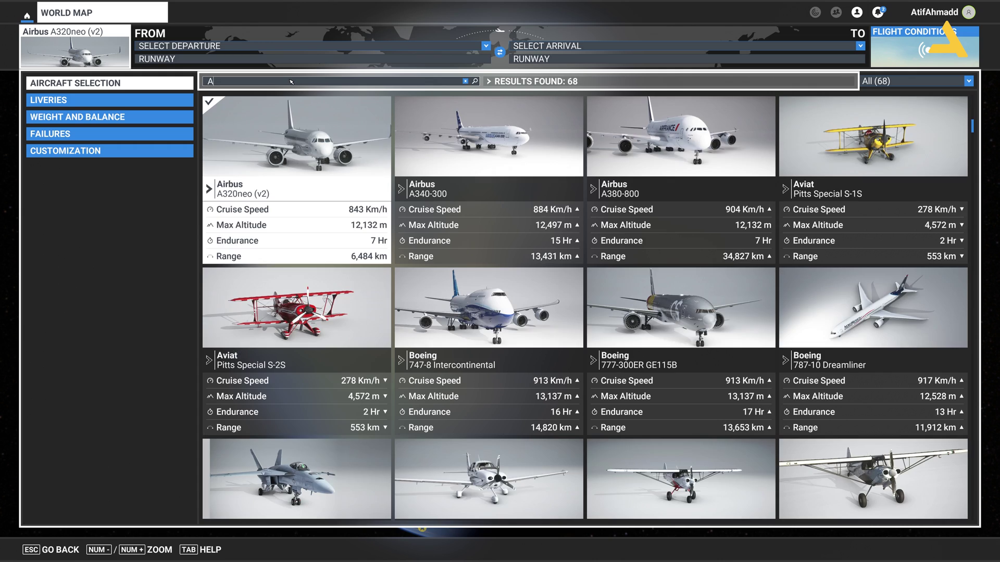
type("320")
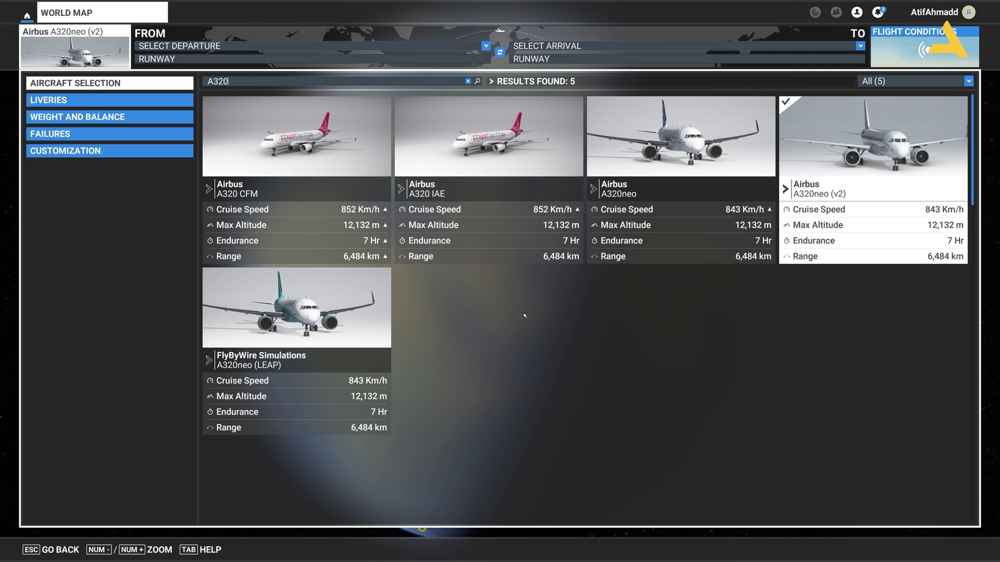